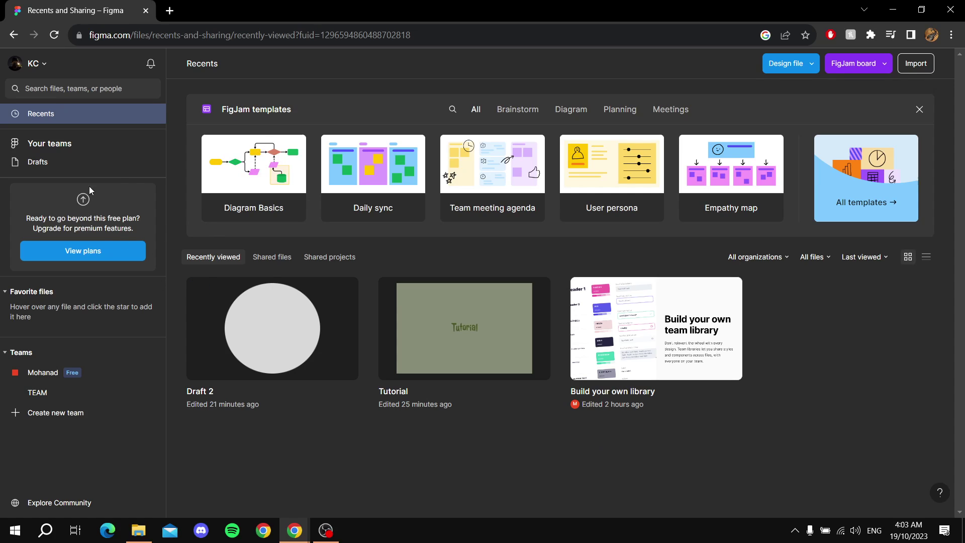
Show the Drafts page listing the Draft 2 and Tutorial files.
click(79, 162)
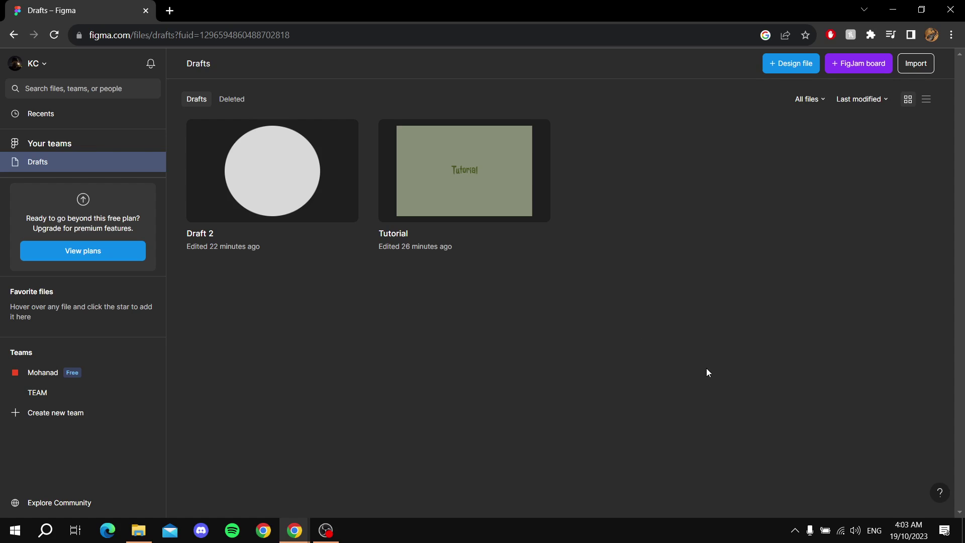
Select Draft 2 and add Tutorial so both drafts are selected together.
click(283, 198)
mouse_move(464, 171)
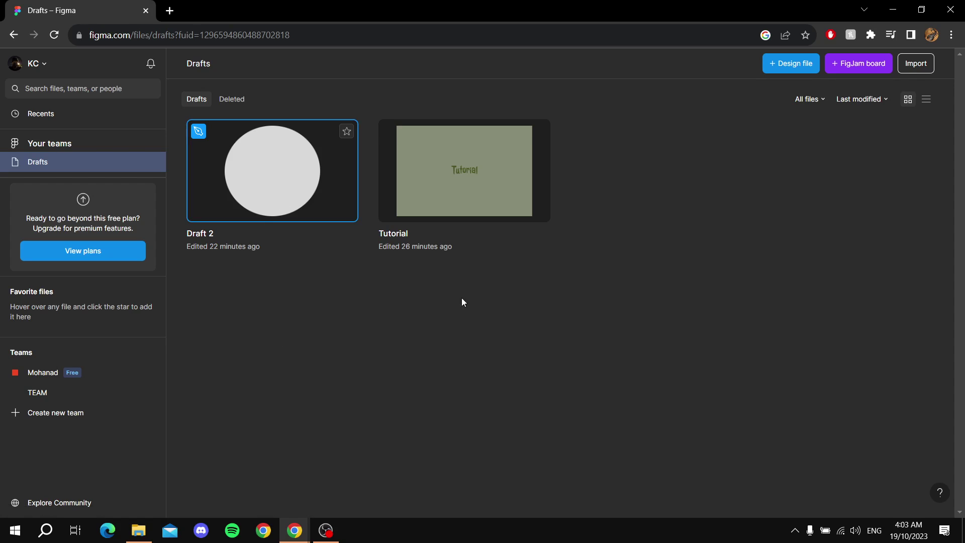
shift+click(453, 189)
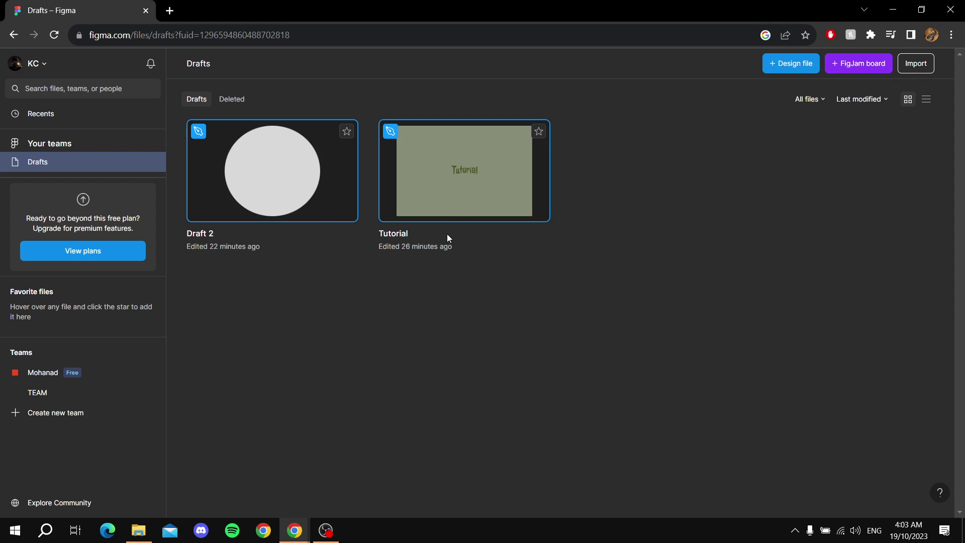
Move both selected files from Drafts into the TEAM project in the sidebar.
drag(461, 194, 427, 342)
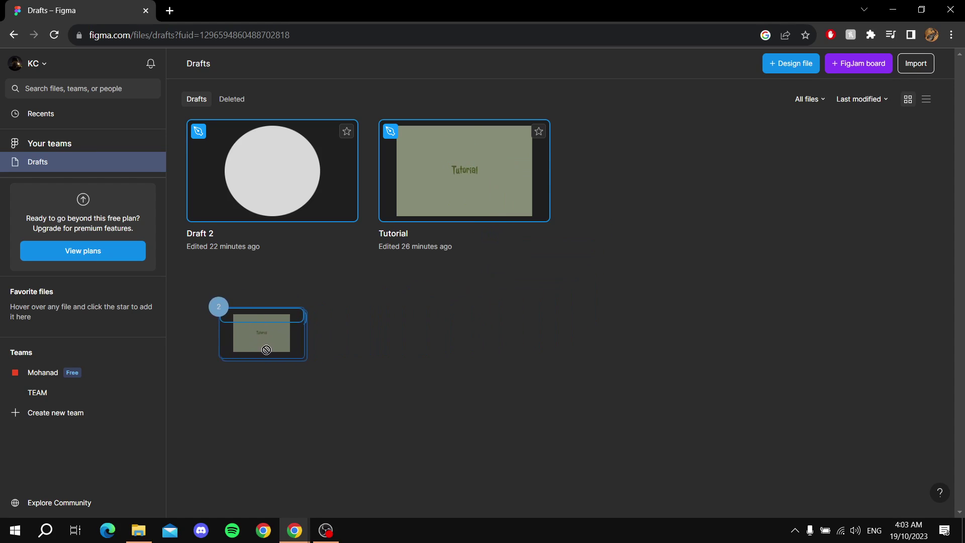
mouse_move(428, 341)
mouse_down()
mouse_move(211, 376)
mouse_move(112, 405)
mouse_up()
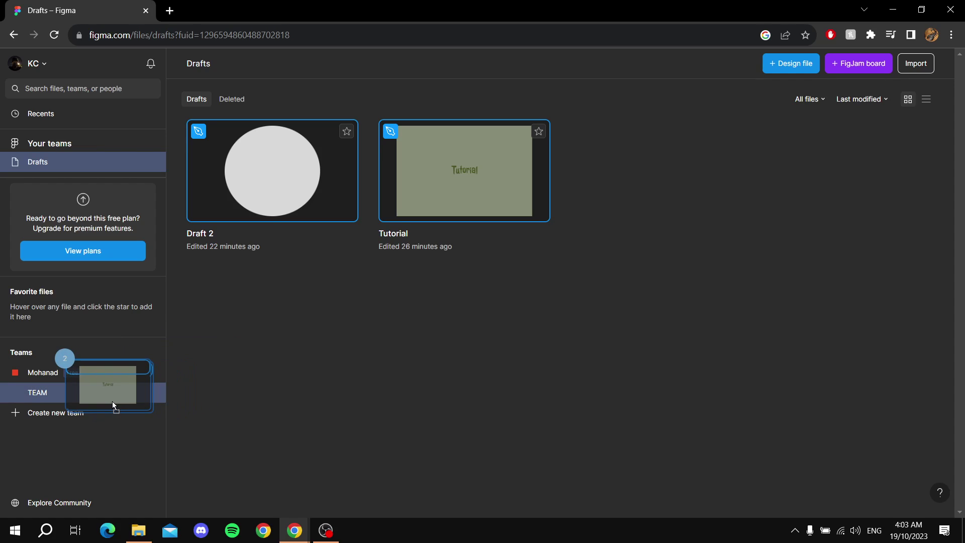
drag(113, 406, 109, 404)
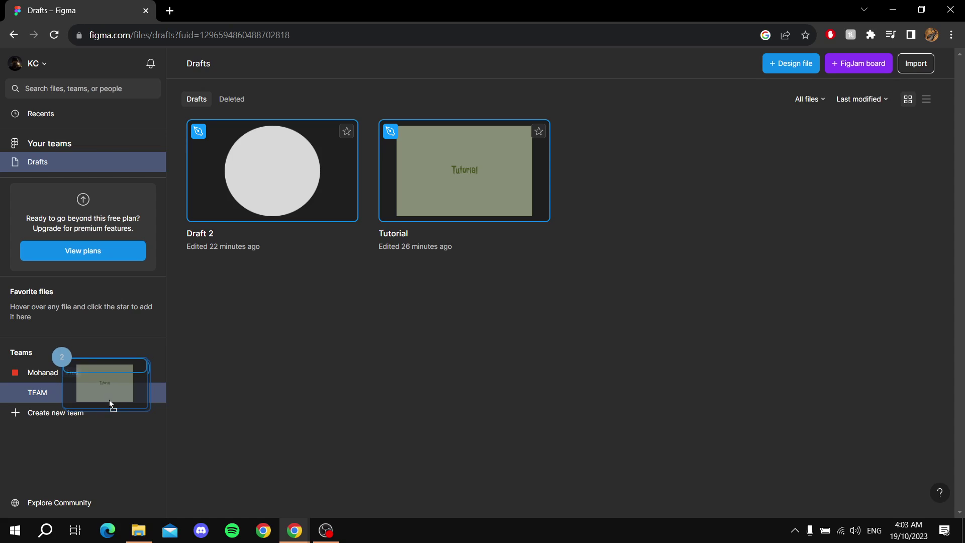
drag(109, 400, 108, 401)
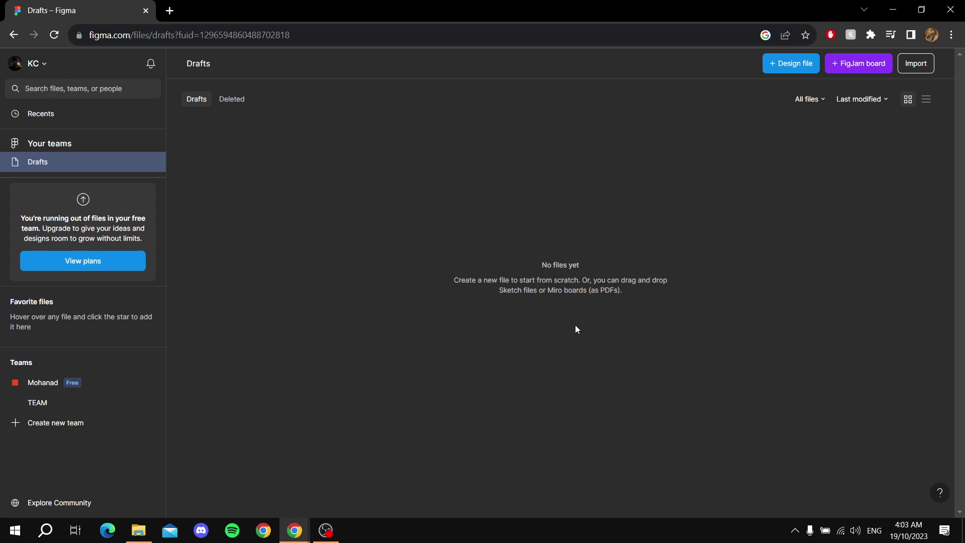
View the TEAM project, now holding Draft 2 and Tutorial.
click(111, 404)
scroll(265, 347, down, 2)
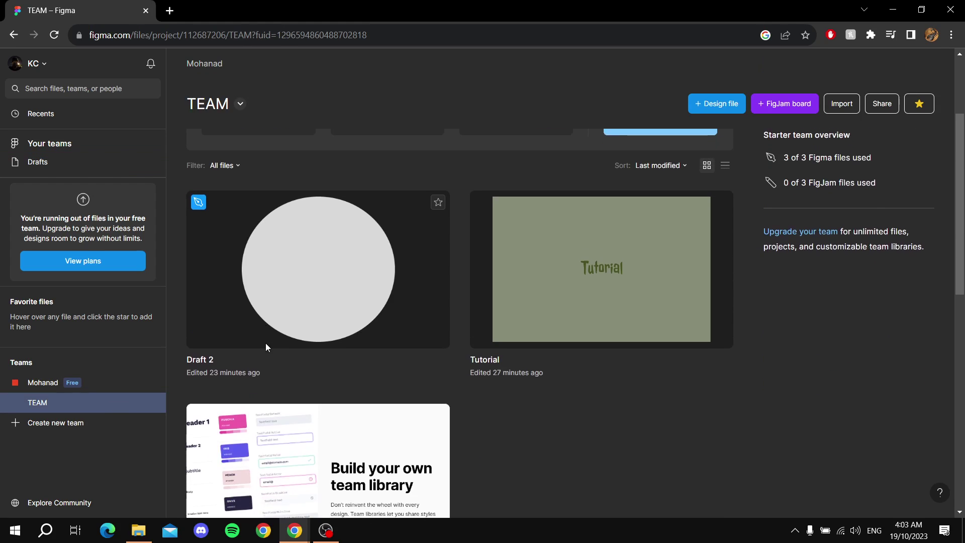
scroll(267, 344, down, 1)
mouse_move(601, 270)
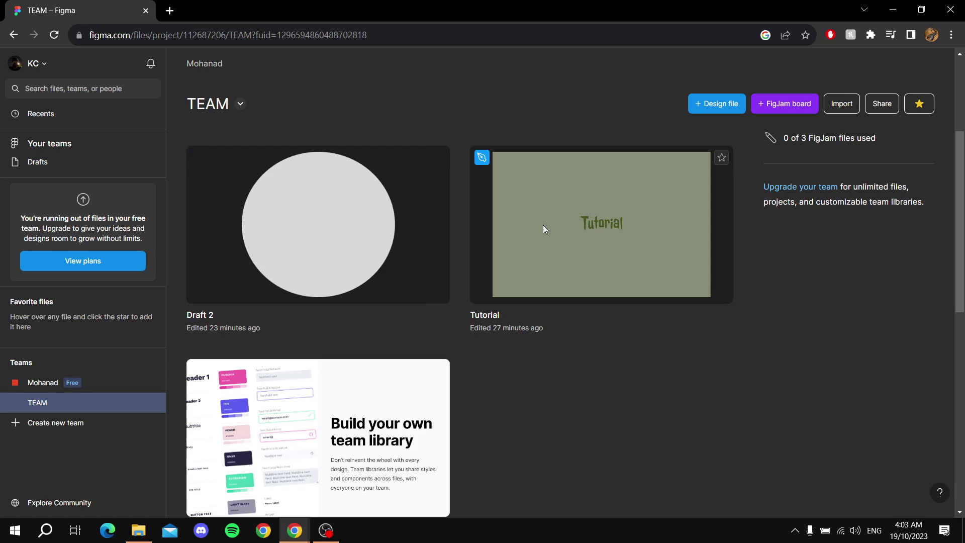